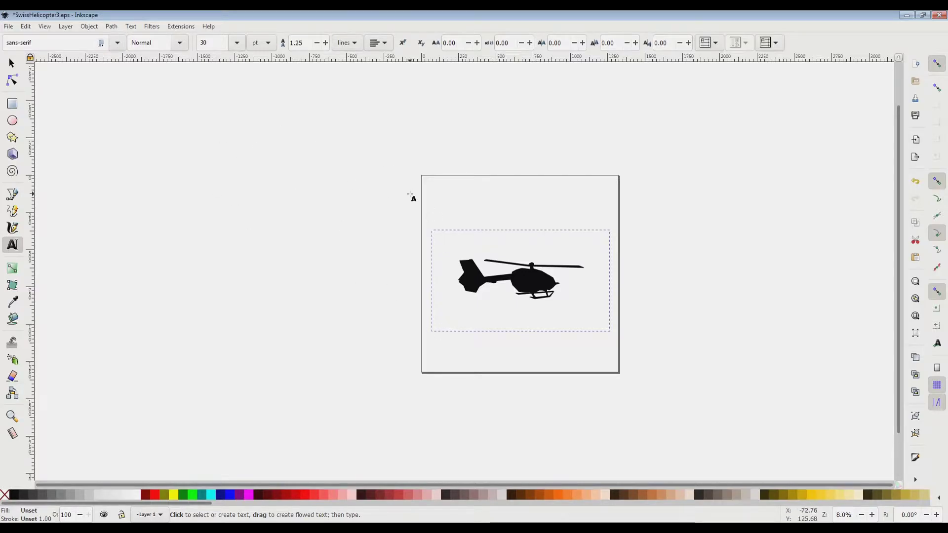
Open Document Properties with Shift+Ctrl+D to view the 5000 × 5000 px page size.
key(ctrl+shift+d)
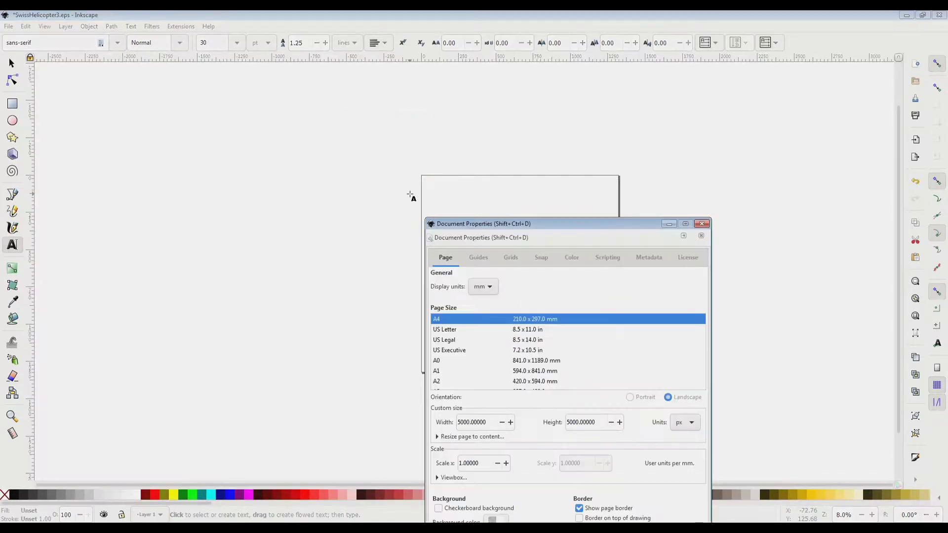
Move the Document Properties window aside, check the 5000 × 5000 px page, and close it.
mouse_move(513, 223)
mouse_down()
mouse_move(439, 194)
mouse_move(386, 134)
mouse_up()
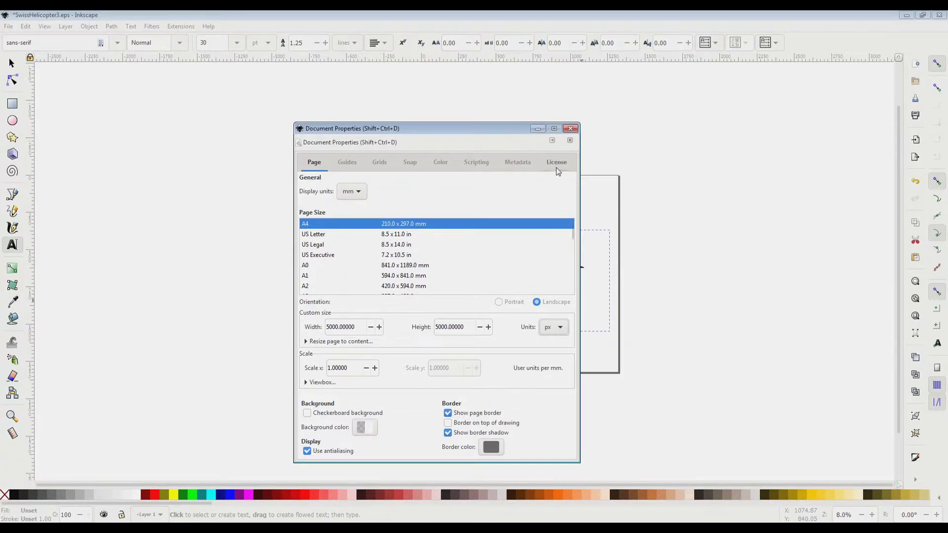
click(575, 137)
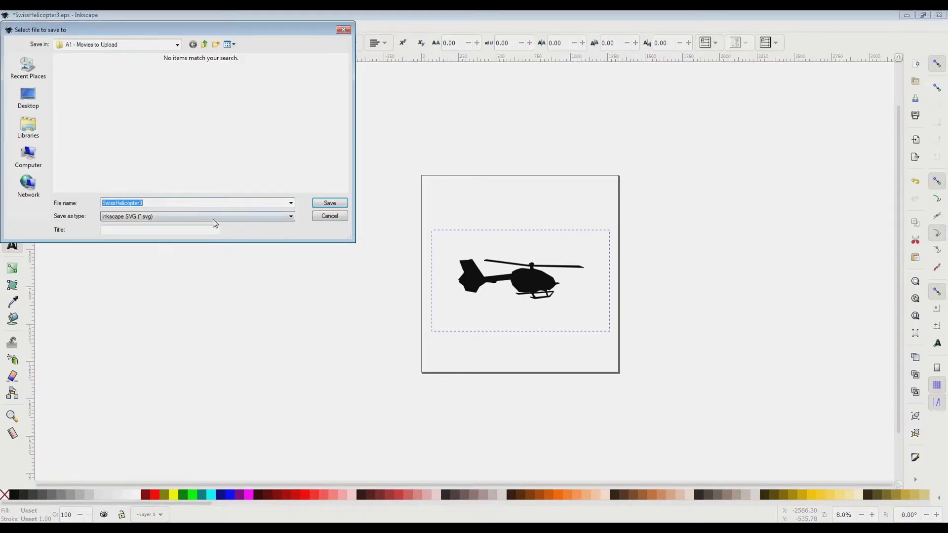
Save the helicopter drawing as Encapsulated PostScript (*.eps) under the file name 33333.
click(211, 217)
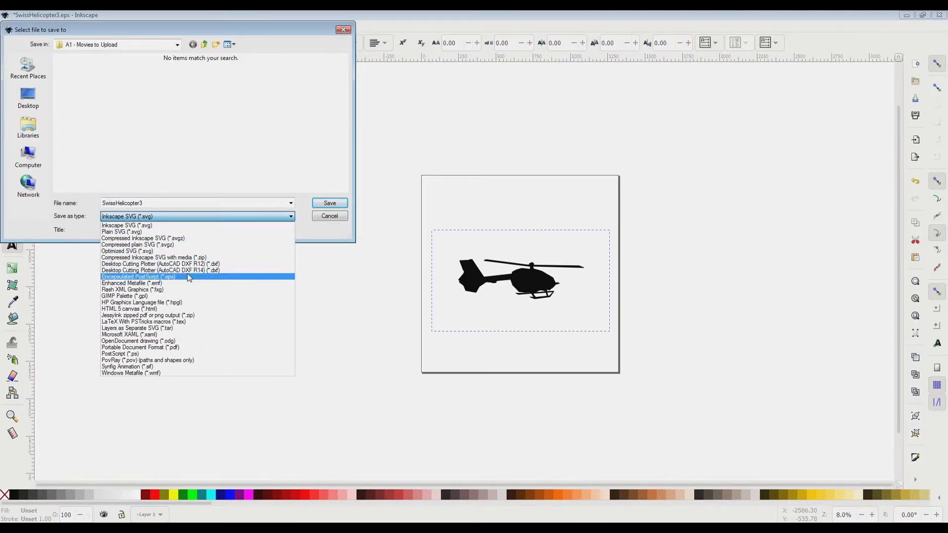
click(138, 276)
click(184, 203)
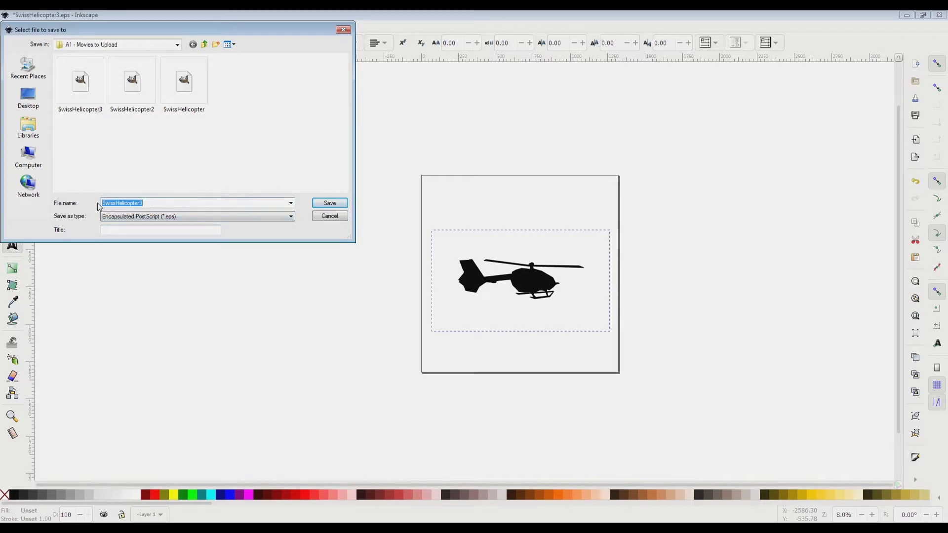
text(33333)
click(329, 204)
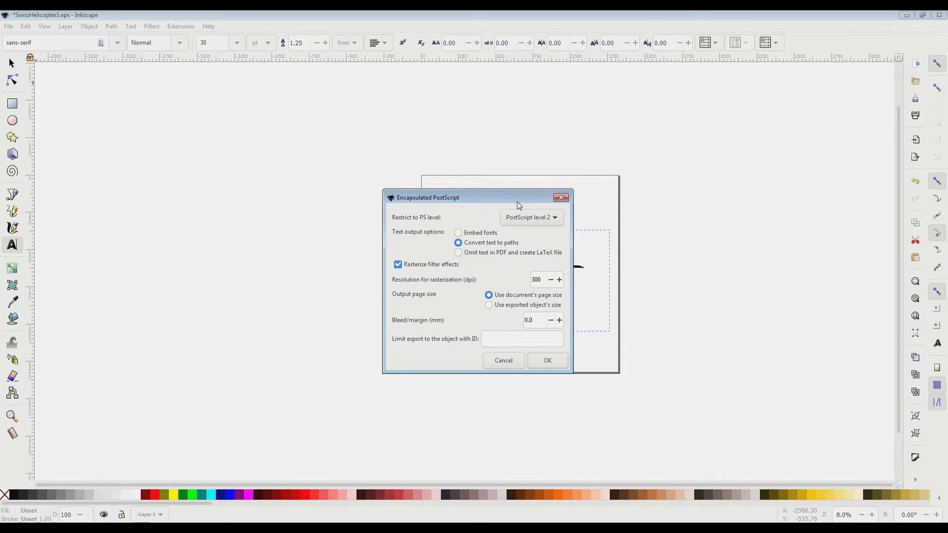
Restrict the EPS export to PostScript level 2 and confirm to write 33333.eps.
click(550, 219)
click(547, 360)
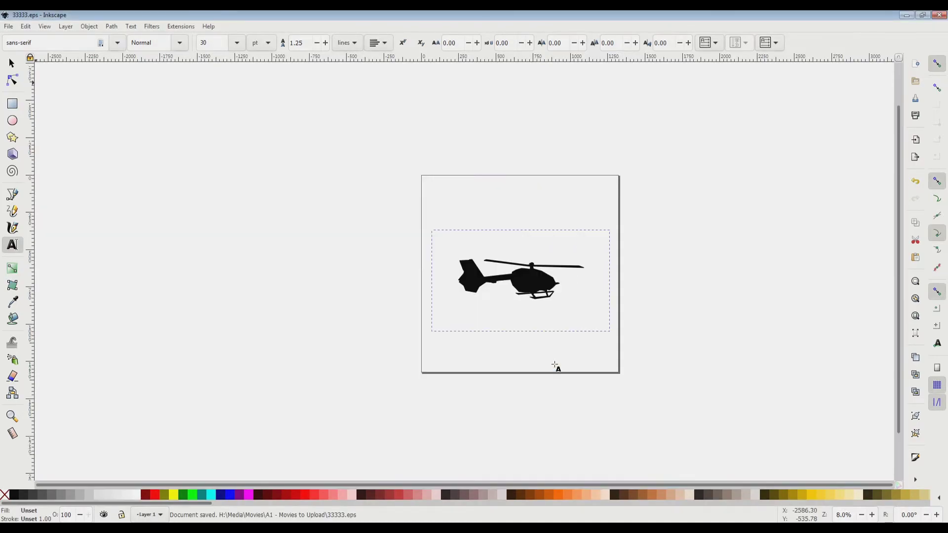